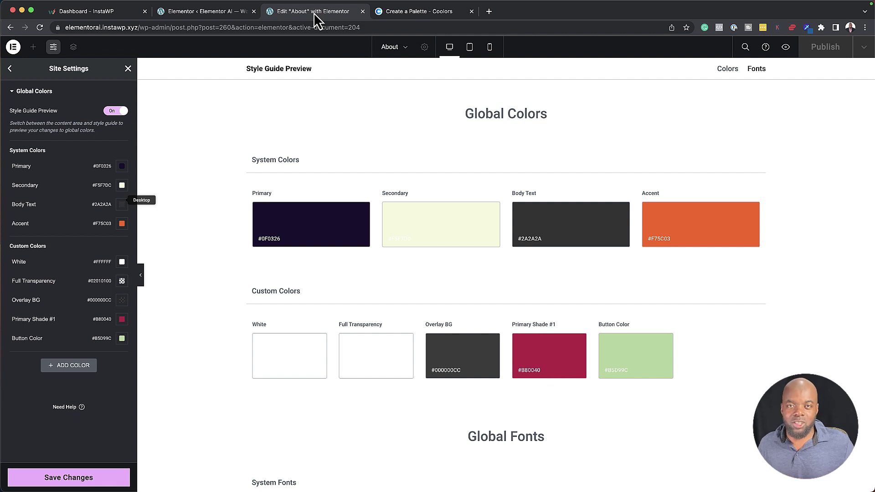
Reload the Elementor settings page and open the Features tab.
click(214, 13)
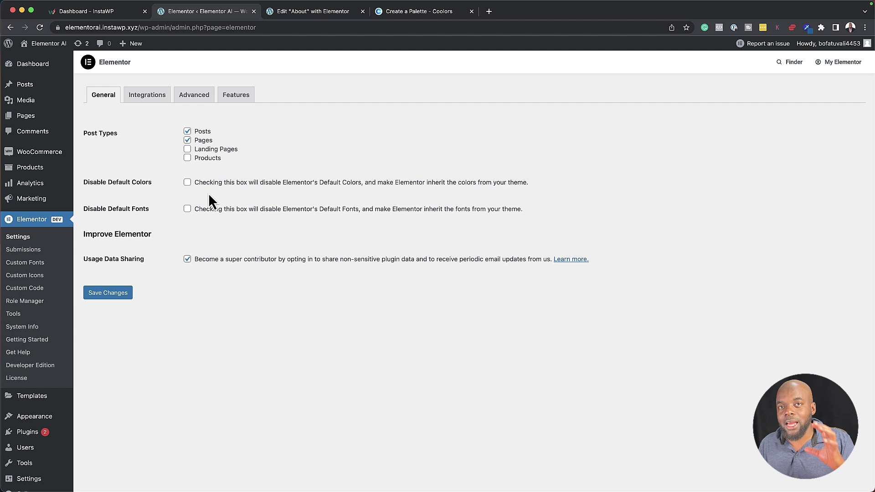
click(33, 222)
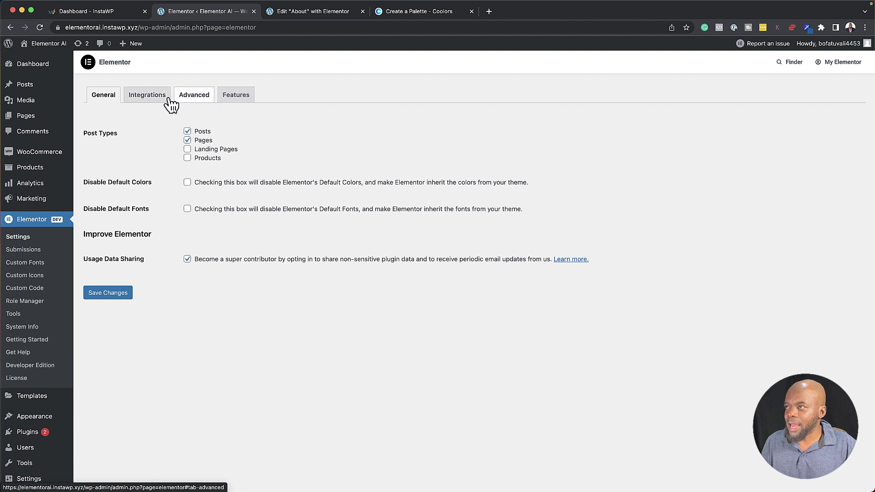
click(247, 100)
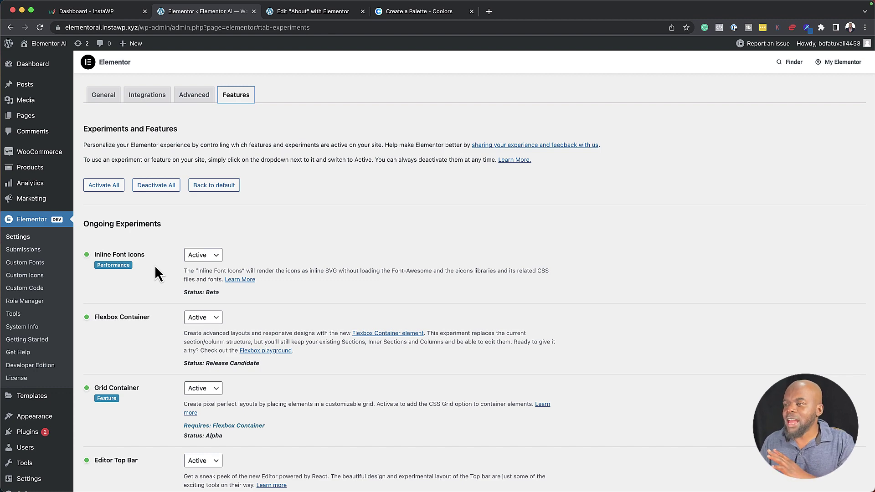
Set Global Style Guide to Active and save the experiment settings.
scroll(154, 270, down, 5)
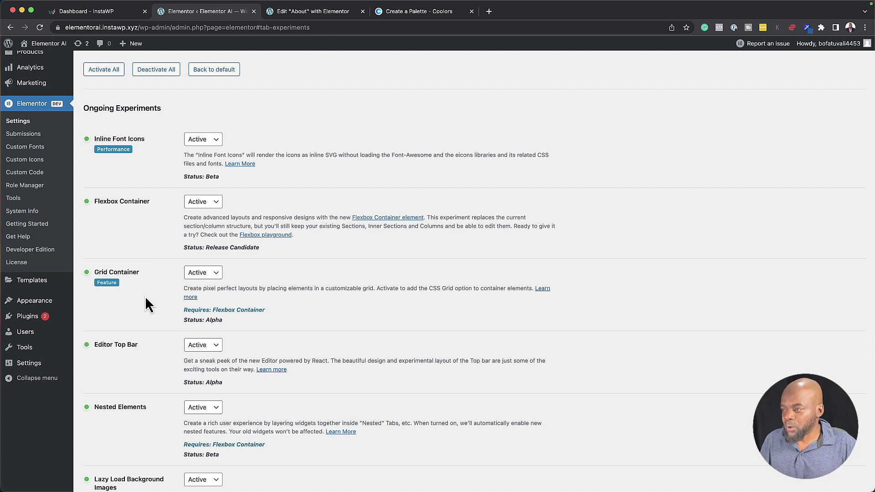
scroll(145, 295, down, 5)
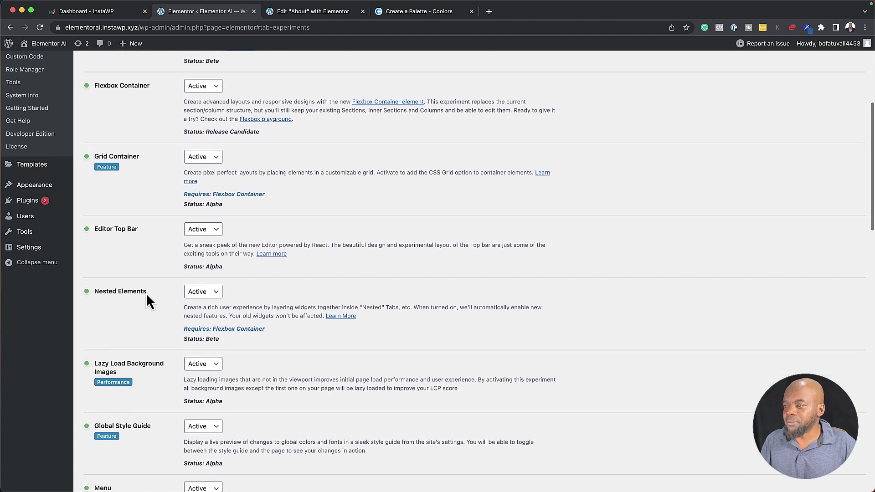
scroll(146, 301, down, 3)
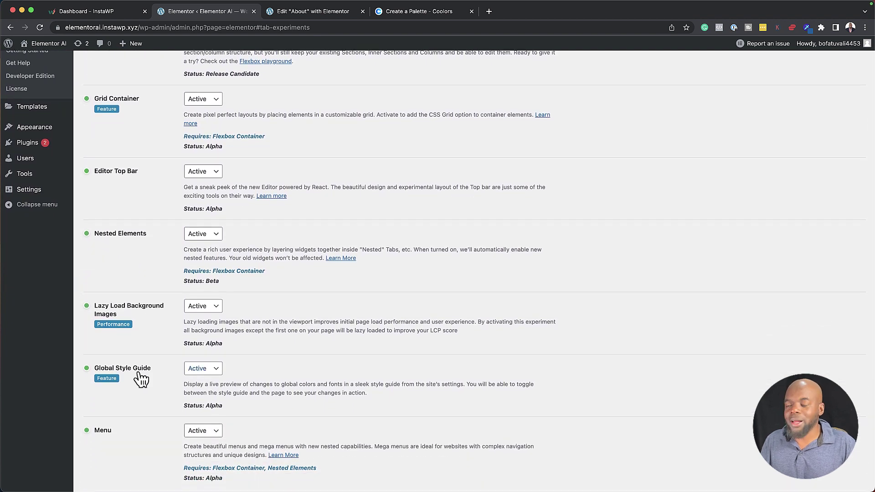
scroll(201, 376, down, 1)
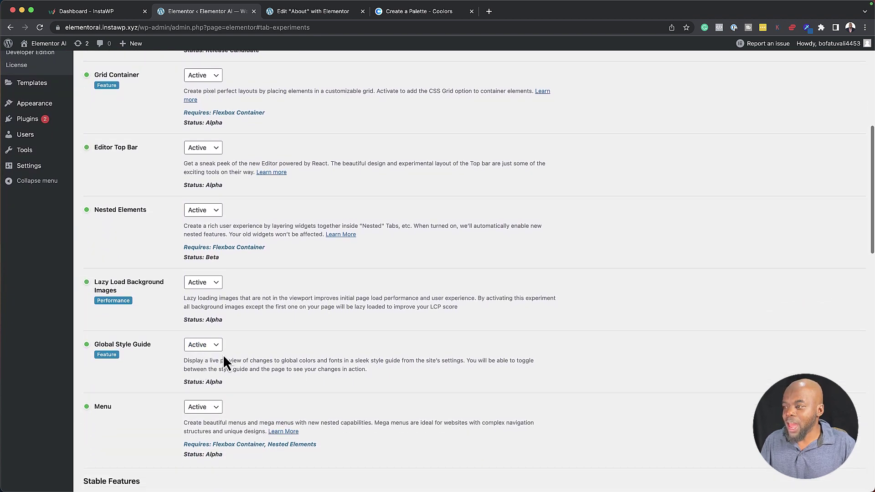
click(214, 346)
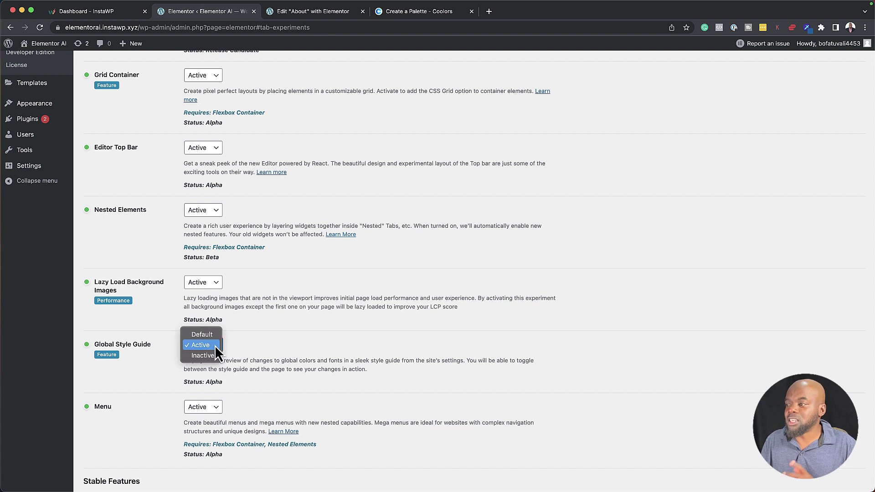
click(244, 349)
scroll(155, 354, down, 20)
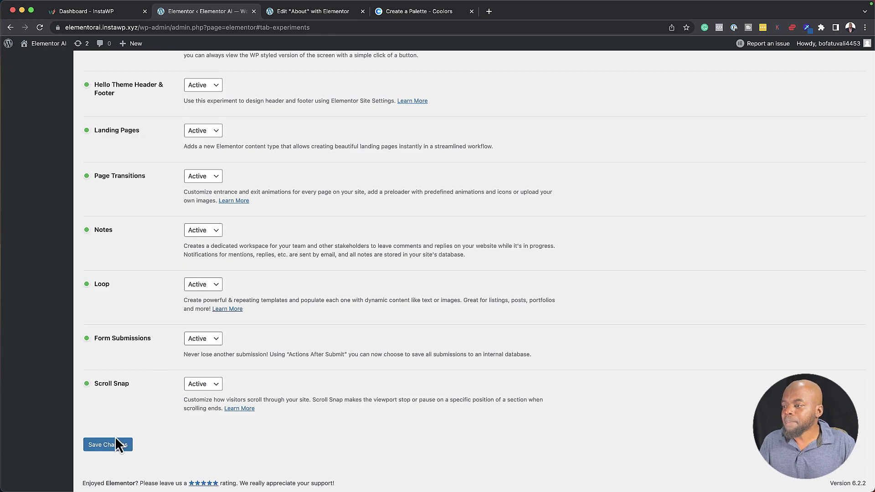
click(118, 447)
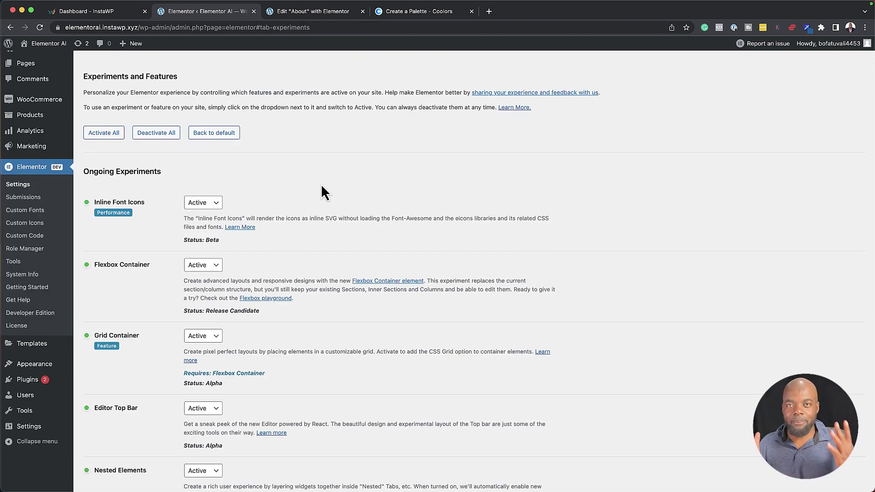
Back in the About page editor, turn the Style Guide Preview on to show the Global Colors swatches.
key(ctrl+Tab)
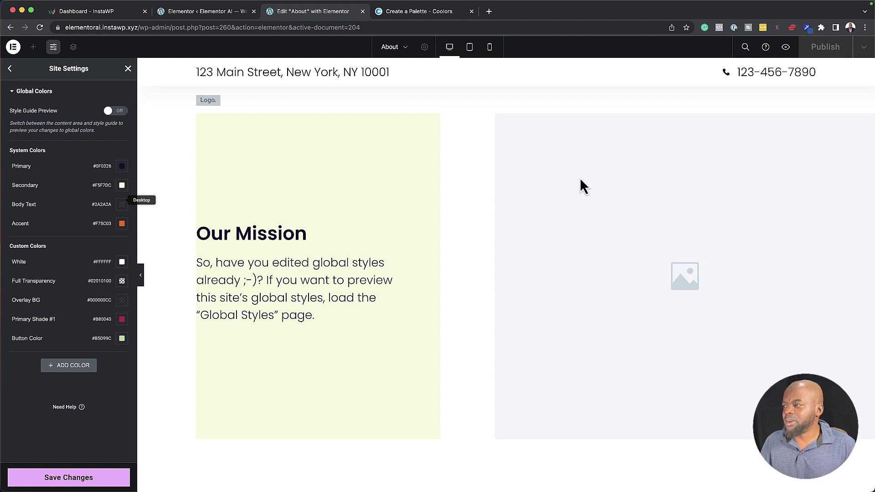
scroll(511, 292, down, 15)
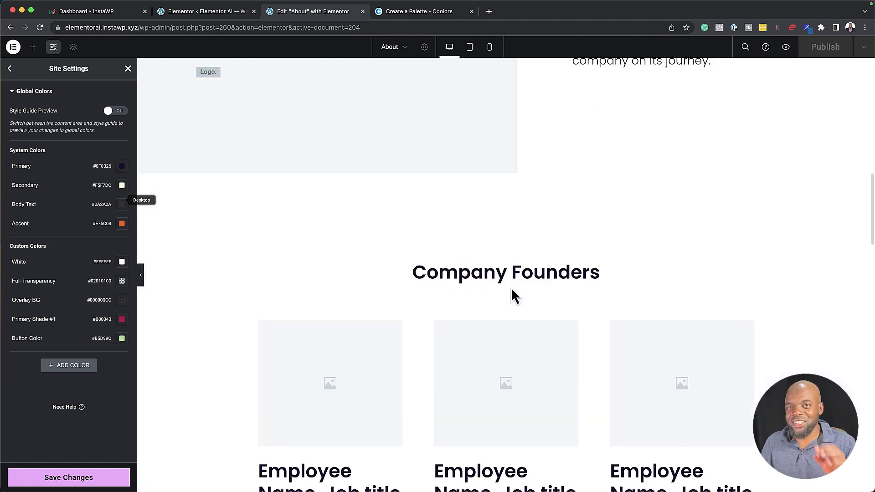
scroll(512, 290, up, 5)
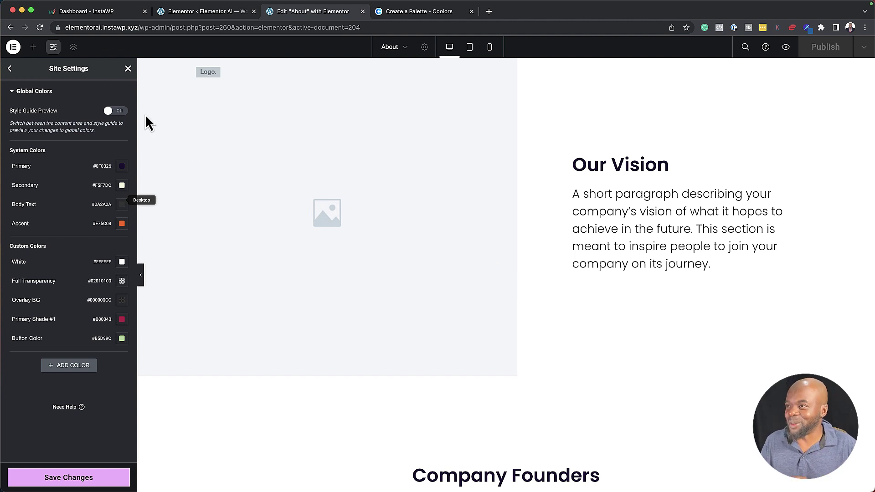
click(120, 111)
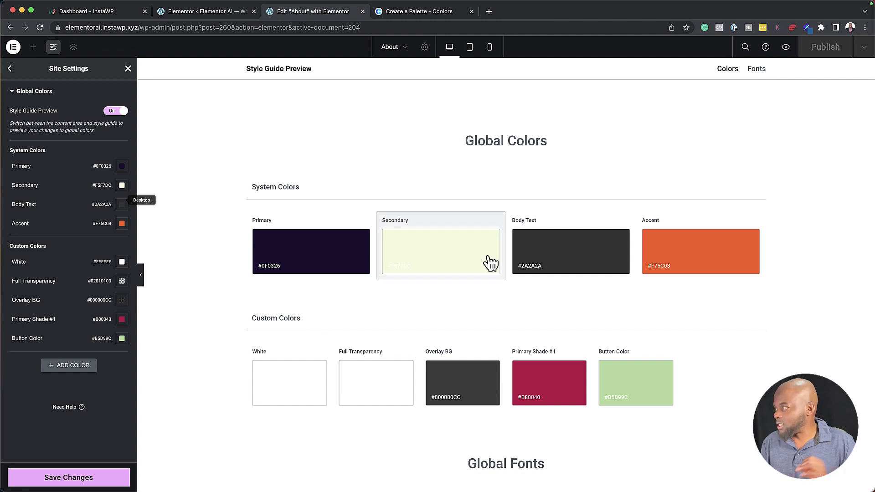
click(757, 69)
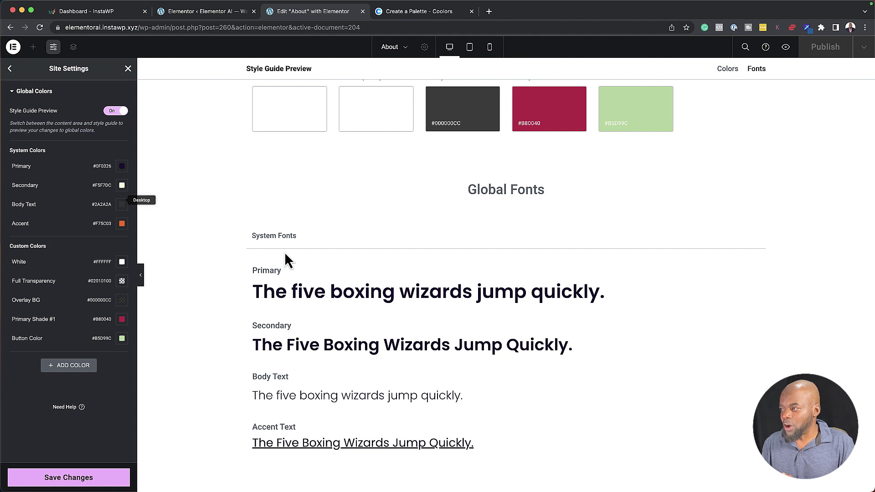
scroll(218, 284, up, 3)
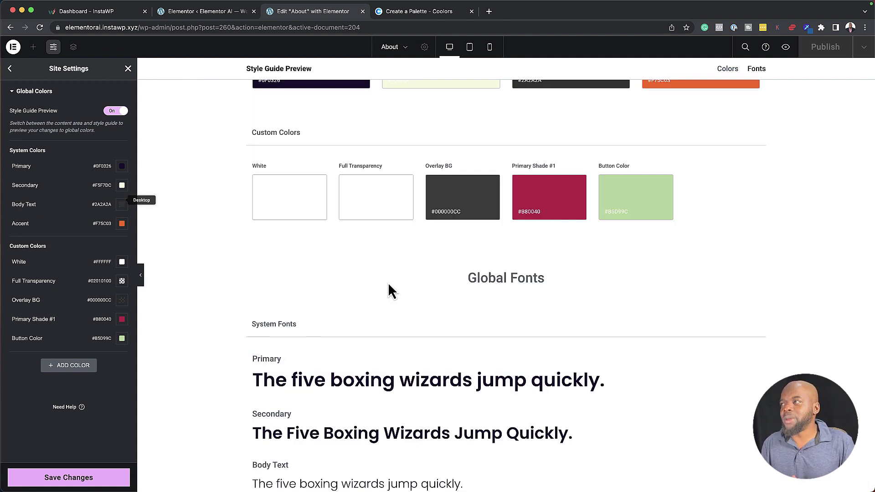
scroll(358, 305, up, 2)
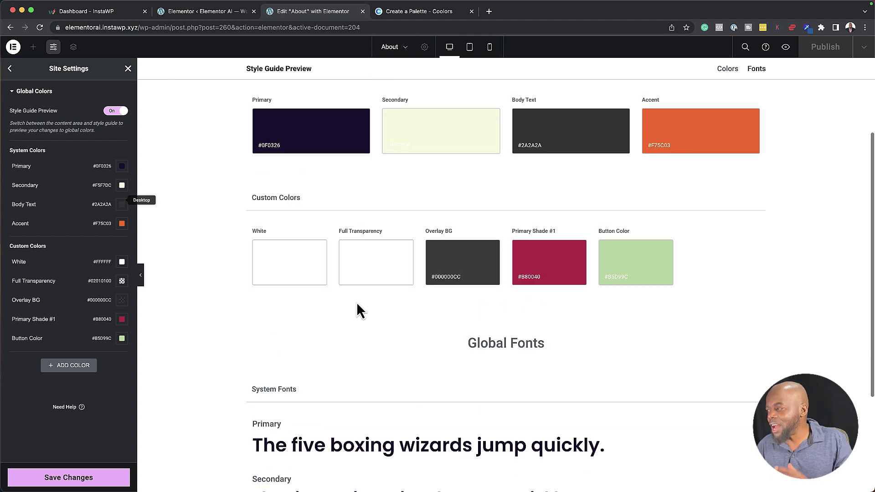
scroll(357, 305, up, 3)
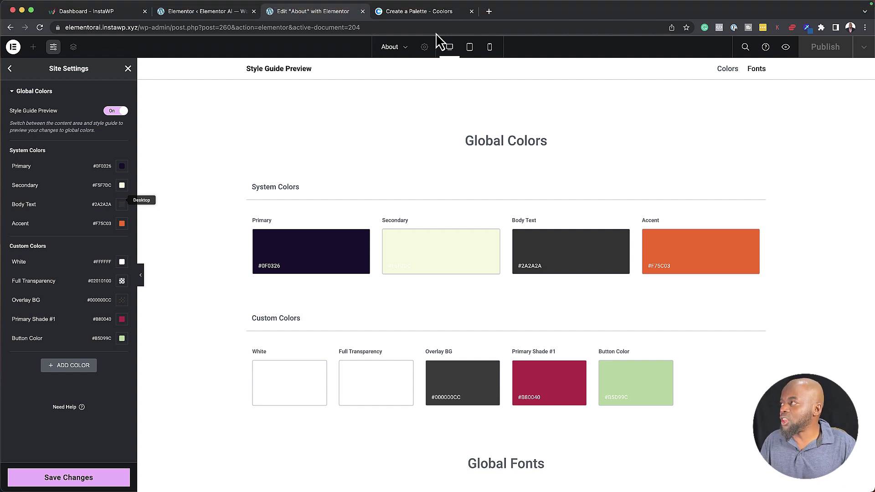
Regenerate the Coolors palettes twice and copy the violet hex 58355E.
click(430, 14)
mouse_move(305, 326)
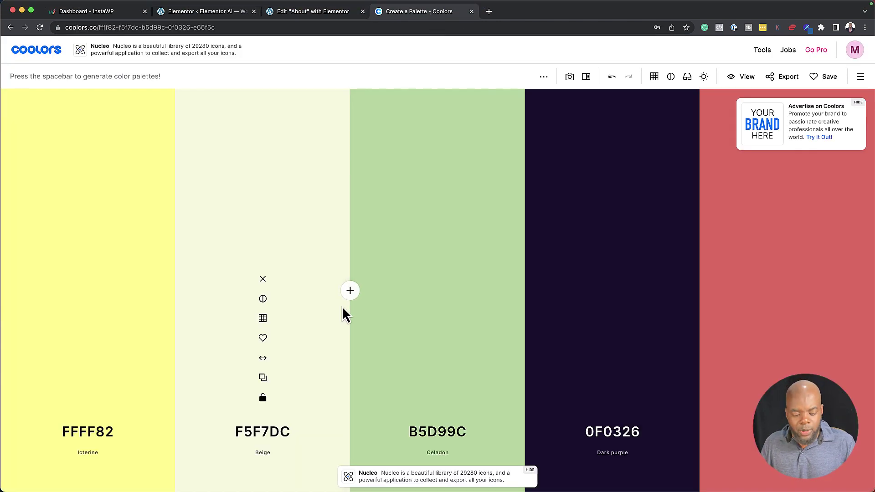
key(space)
key(space)
key(space)
key(space)
key(space)
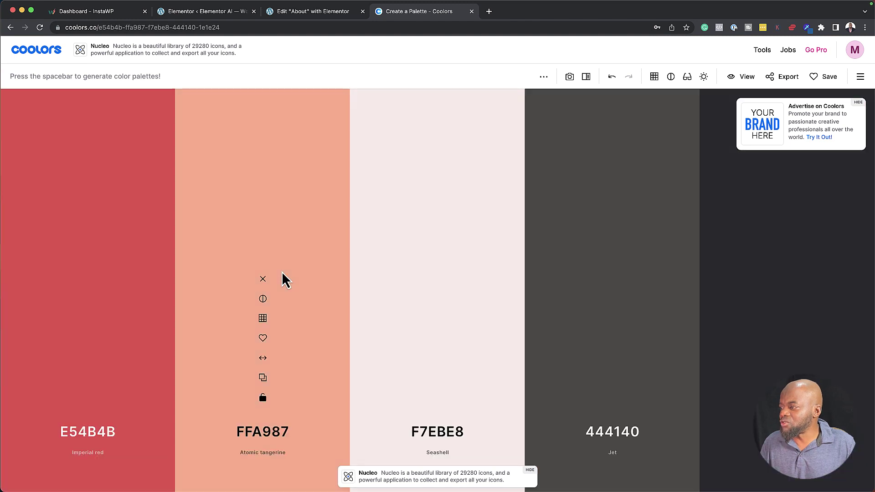
key(space)
key(space)
key(space)
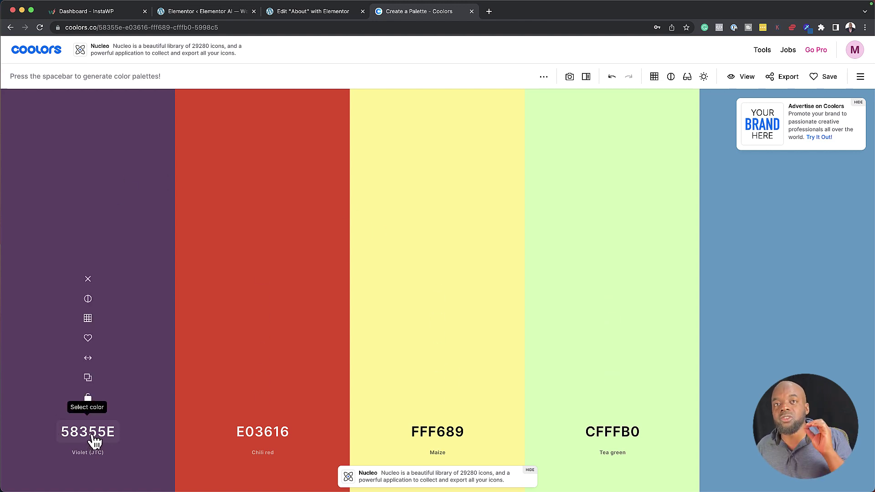
click(91, 382)
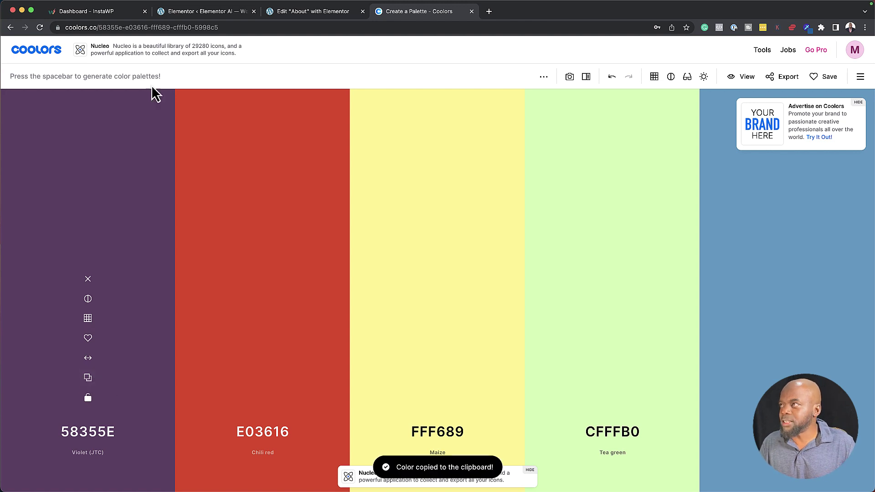
Replace the Primary global colour's hex value with the pasted 58355E.
click(302, 12)
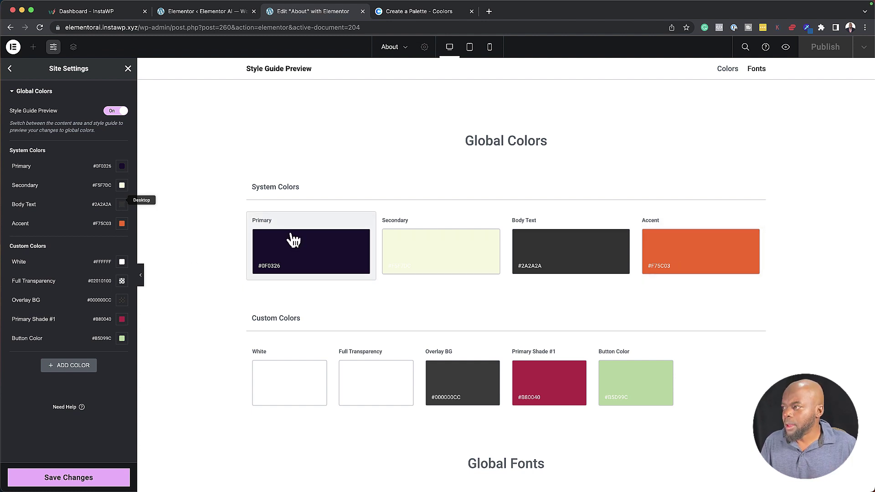
click(321, 255)
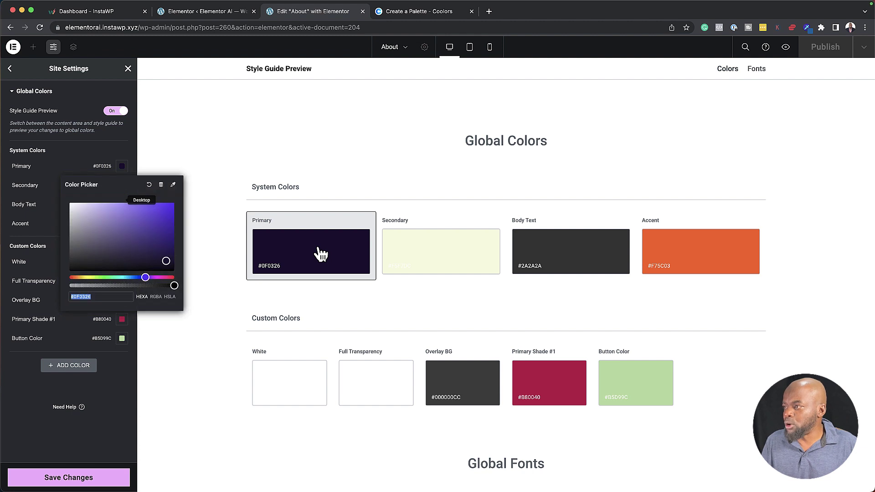
triple_click(94, 295)
key(super+v)
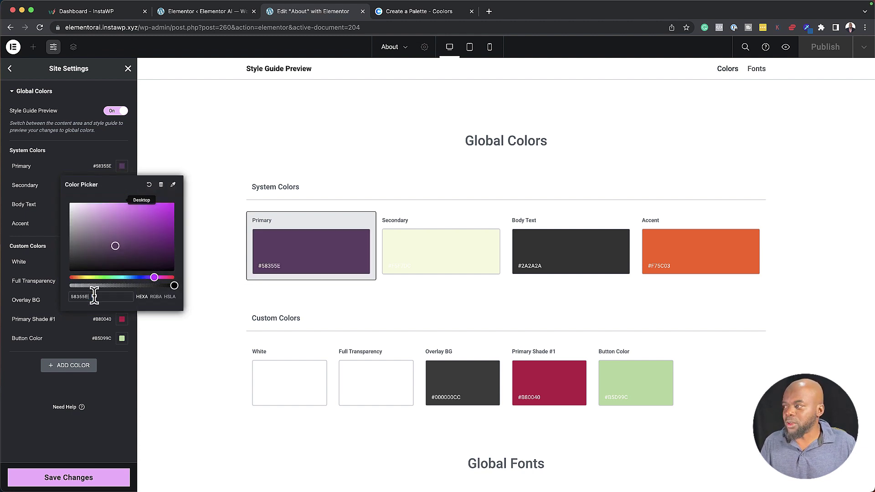
click(169, 331)
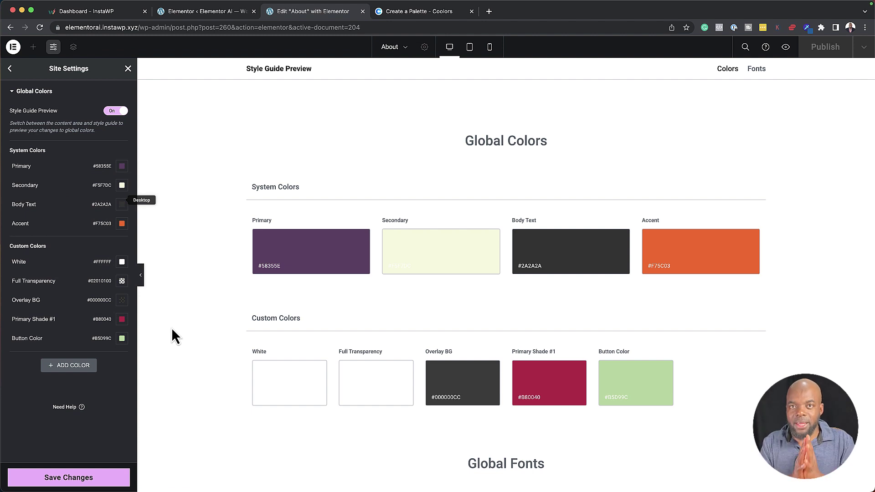
Swap the Coolors purple column for its light shade F7F2F8 and copy that hex.
click(412, 11)
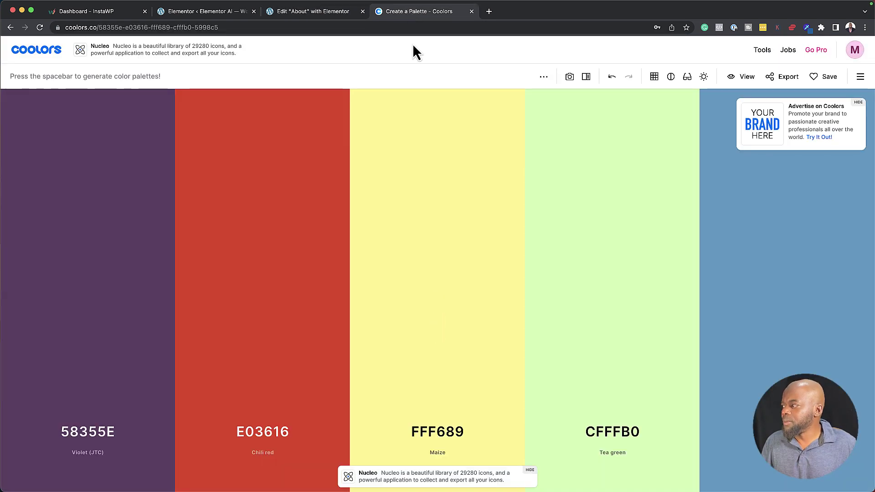
mouse_move(417, 312)
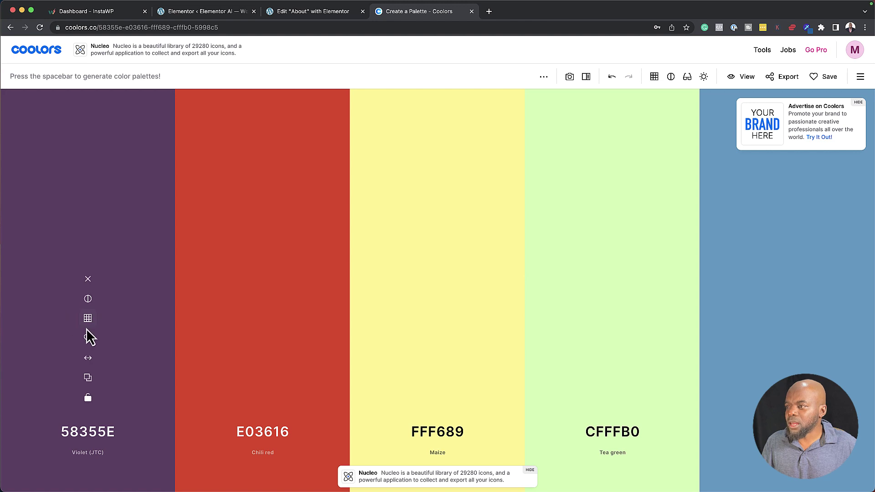
click(87, 318)
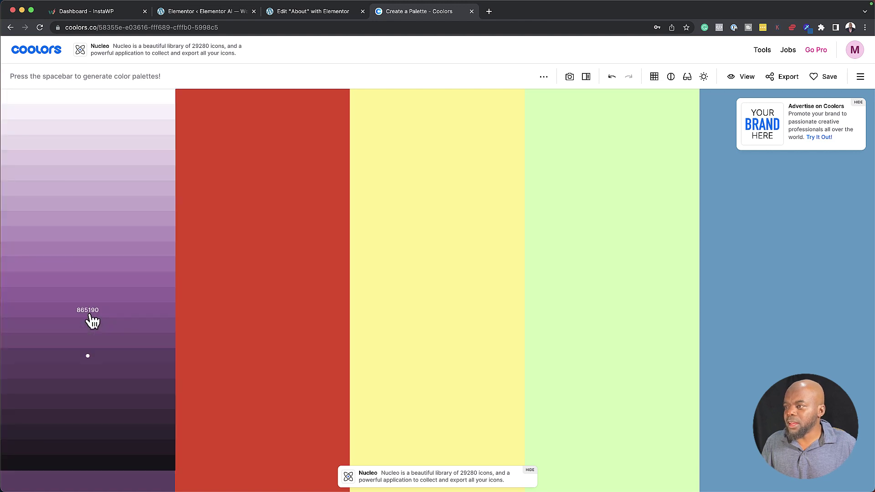
click(103, 125)
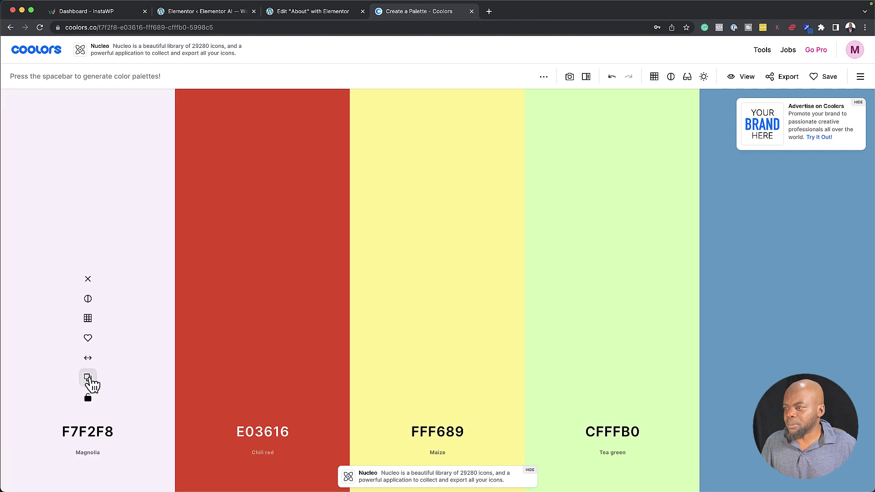
click(88, 378)
Paste F7F2F8 over the Secondary global colour's existing hex value.
click(305, 18)
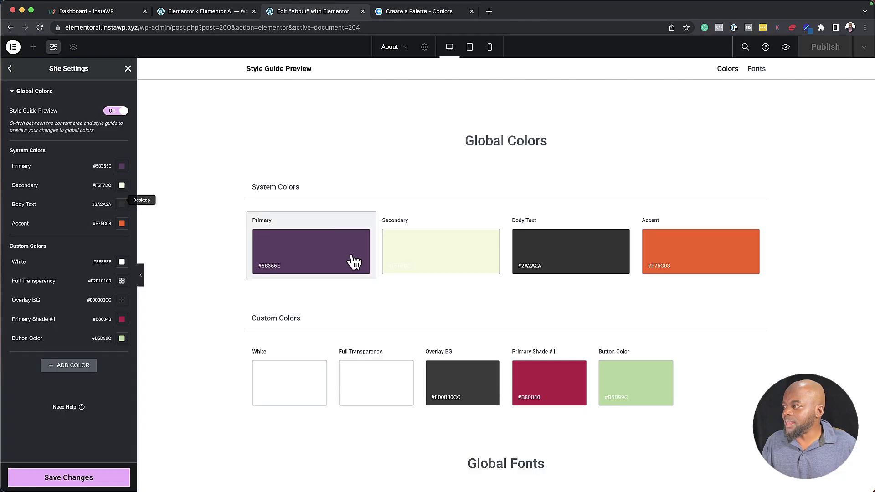
click(432, 260)
drag(70, 316, 108, 312)
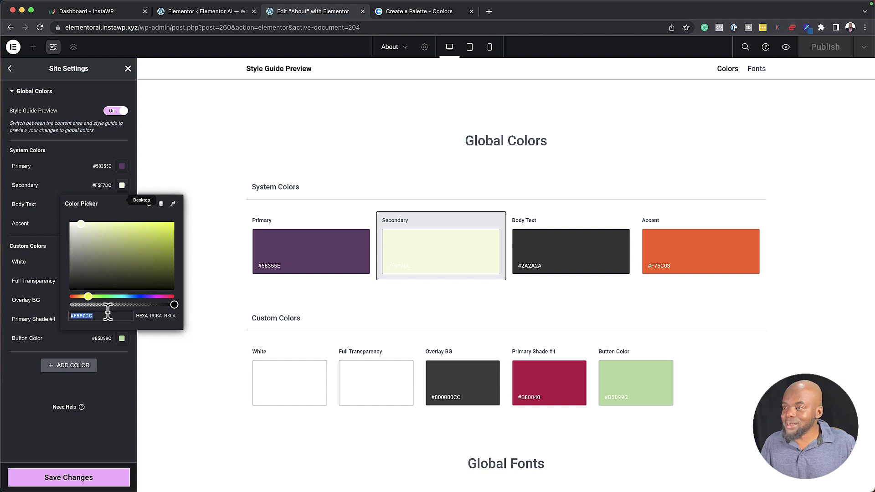
key(super+v)
click(174, 375)
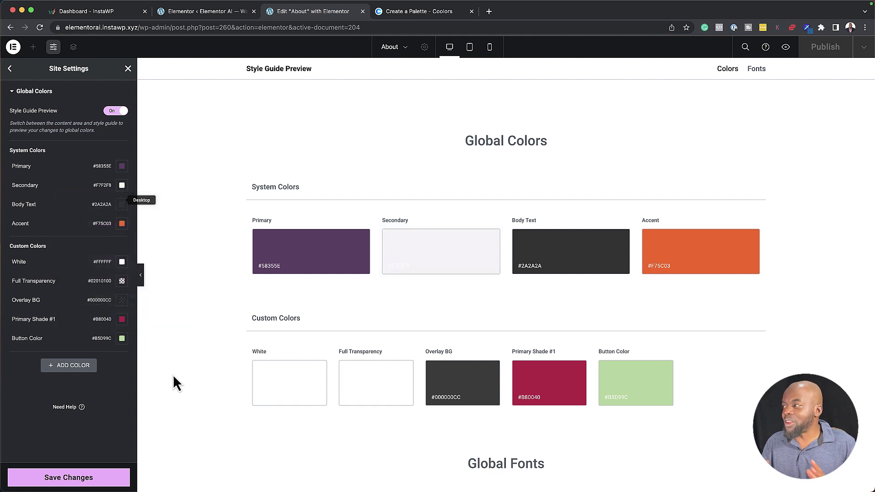
Copy the chili red E03616 hex from the Coolors palette.
click(411, 14)
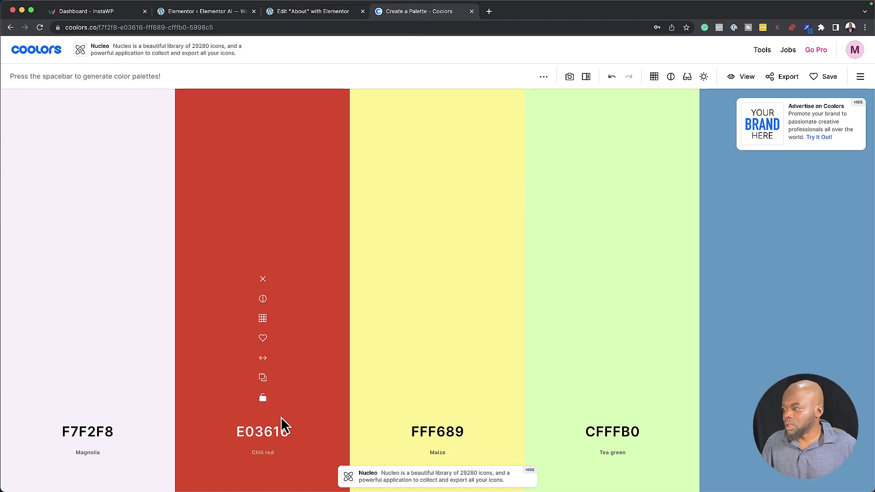
click(263, 379)
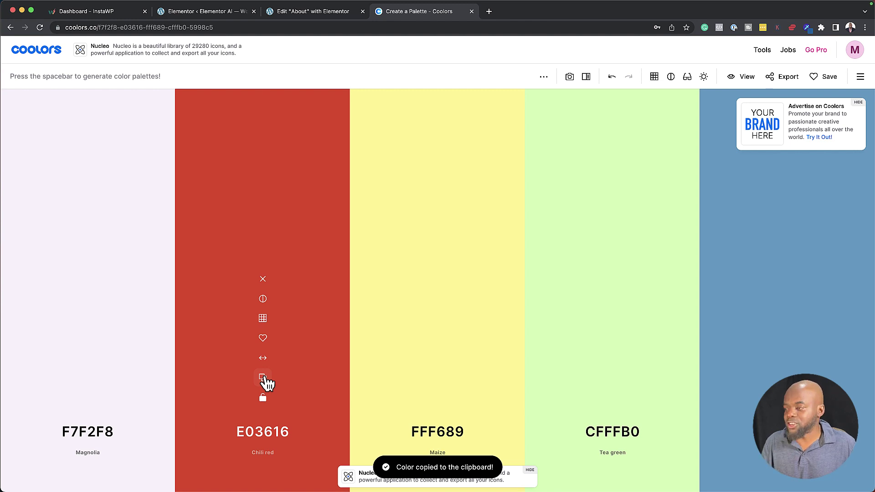
Replace the Accent colour's #F75C03 with the pasted #E03616.
click(336, 13)
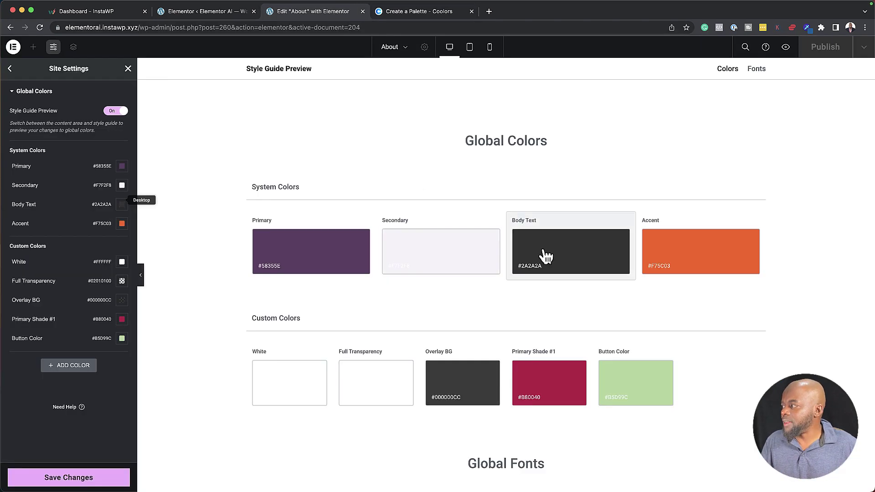
click(687, 256)
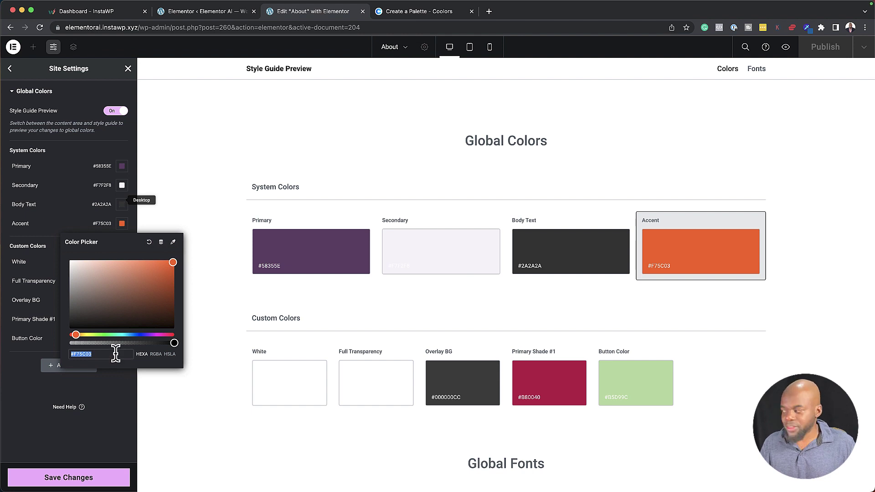
key(super+v)
click(161, 411)
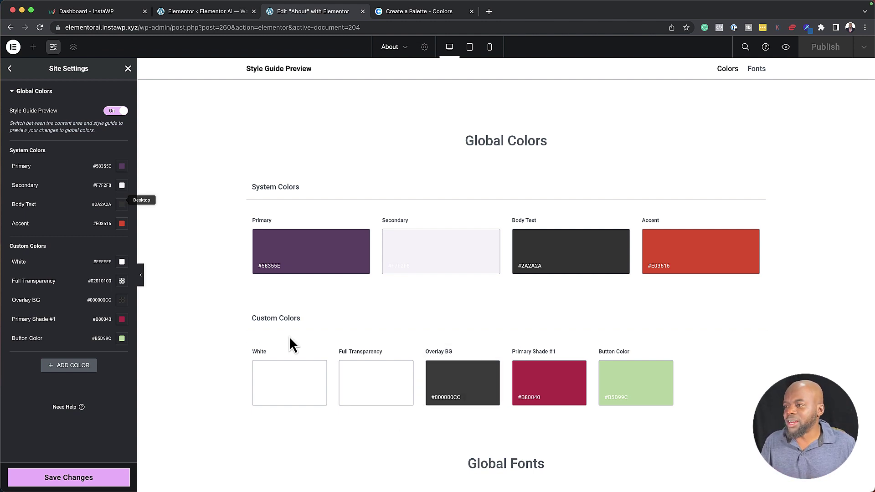
Select the Overlay BG custom colour's name, then clear the selection.
mouse_move(98, 307)
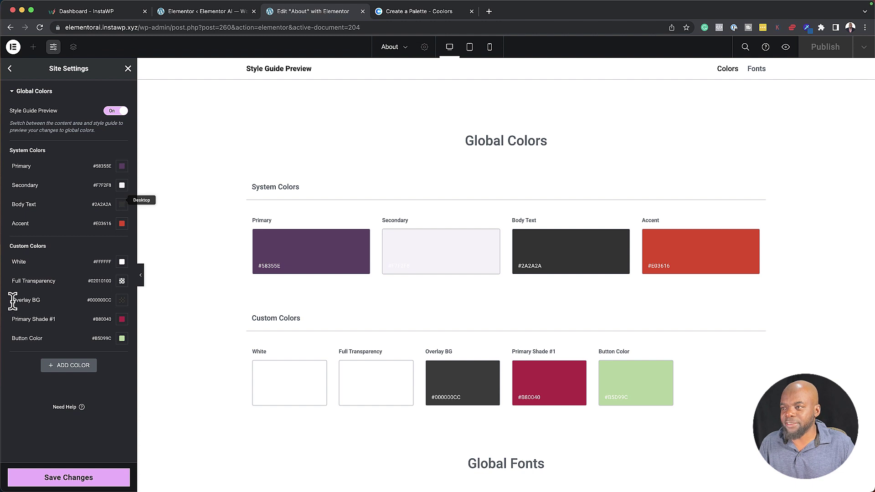
drag(13, 300, 58, 304)
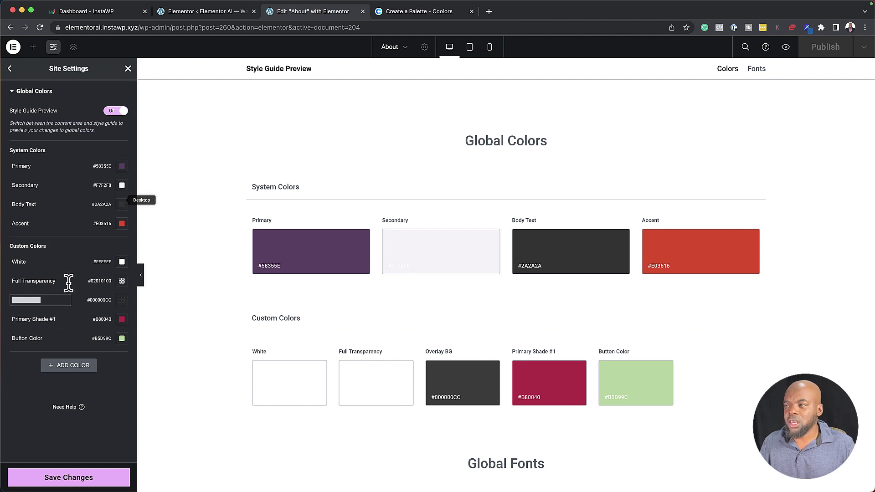
click(60, 303)
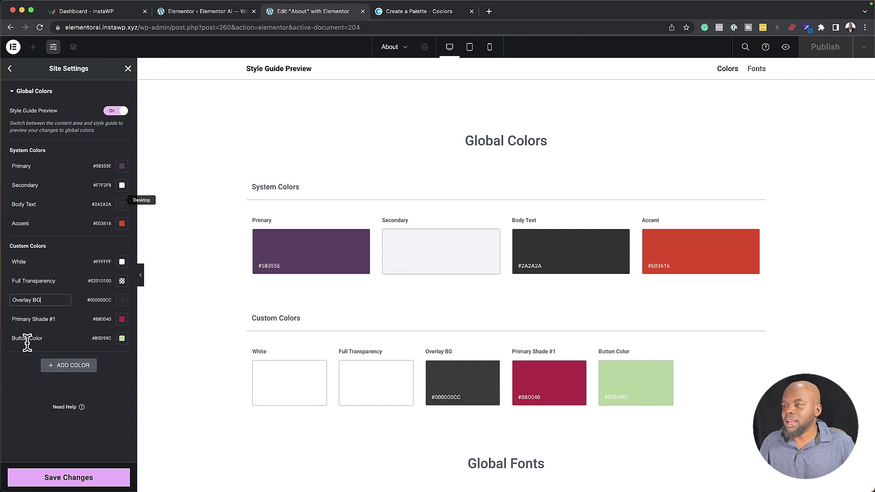
Copy the blue column's hex code in Coolors and return to the Elementor editor.
click(444, 13)
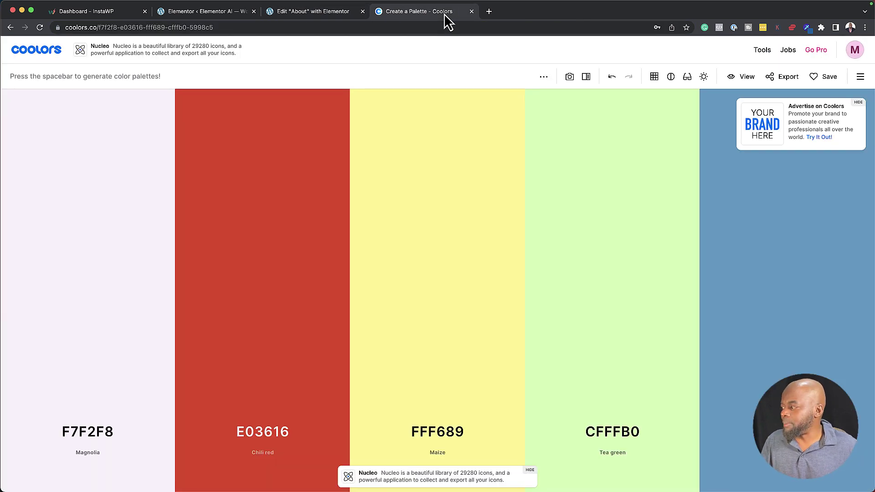
mouse_move(730, 347)
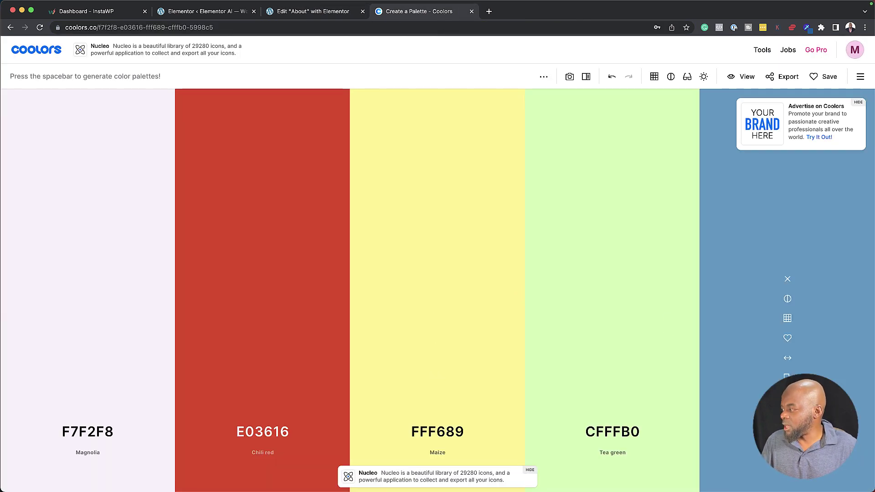
click(787, 378)
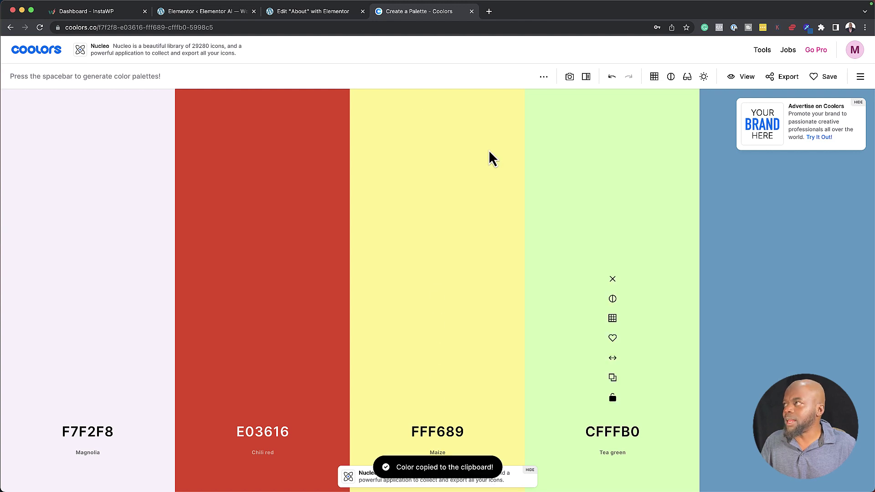
click(319, 11)
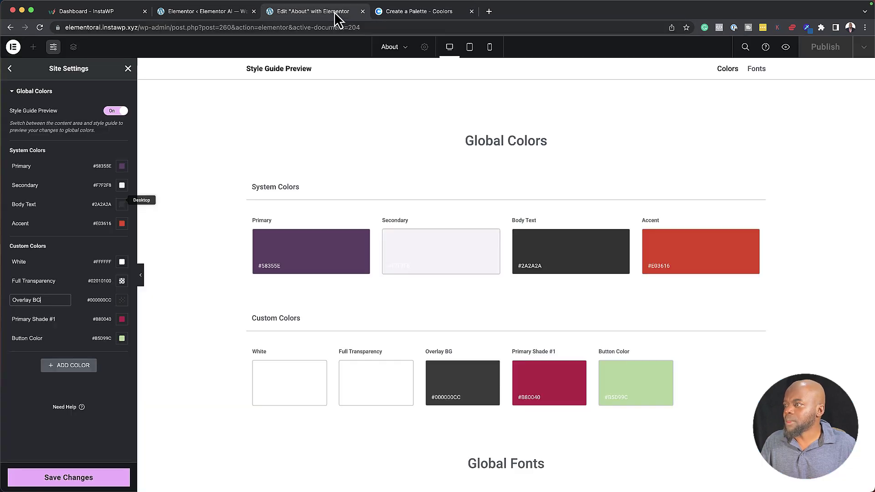
Add a sixth custom colour, name it My Blue, and paste #5998C5 as its hex.
click(85, 367)
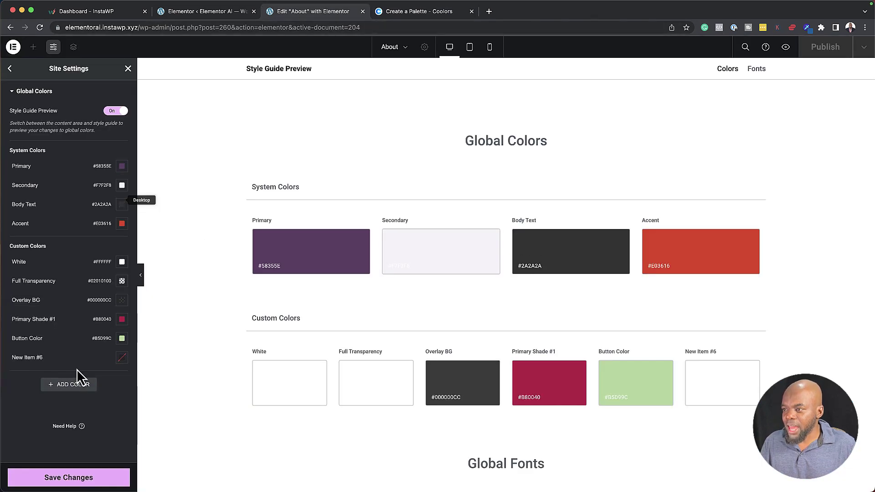
triple_click(43, 354)
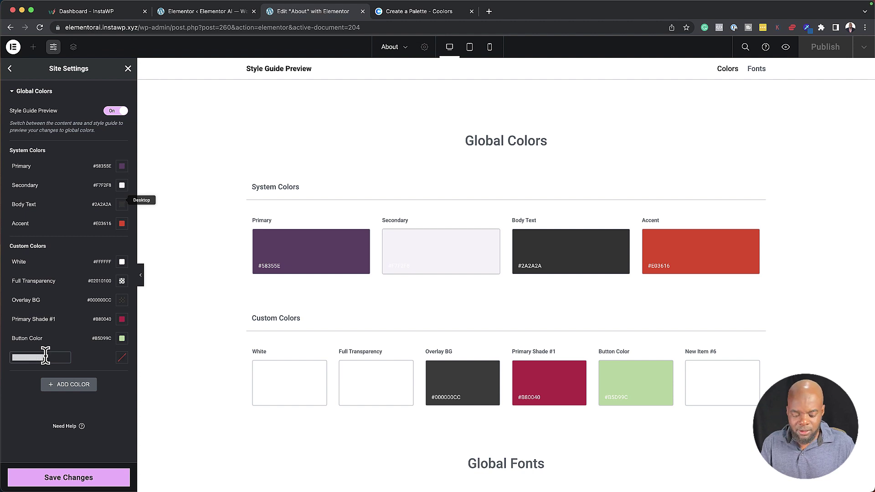
text(My Blue)
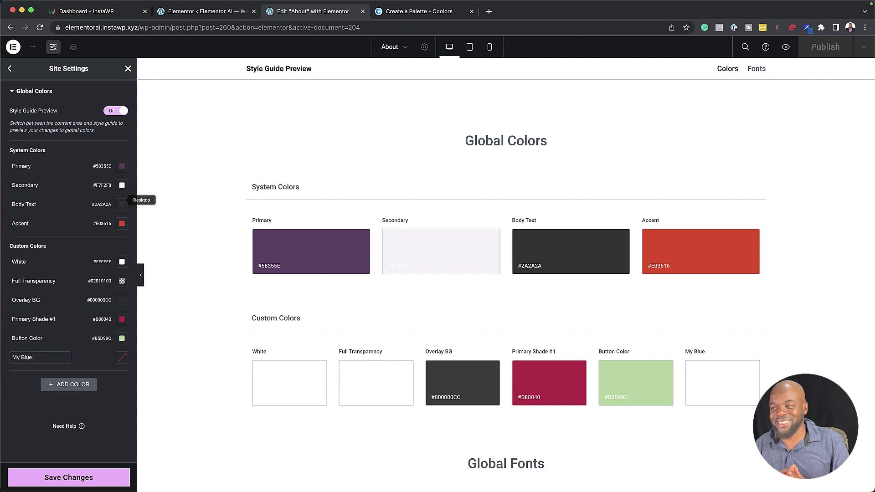
click(122, 358)
triple_click(111, 334)
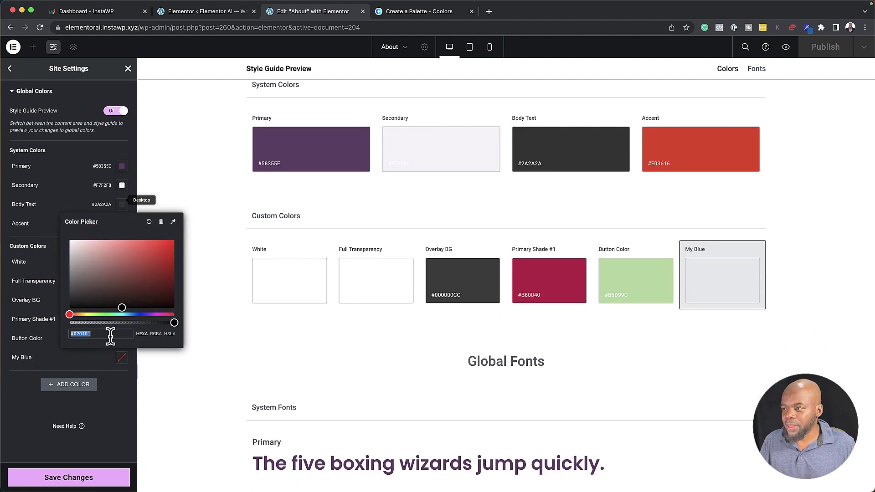
key(super+v)
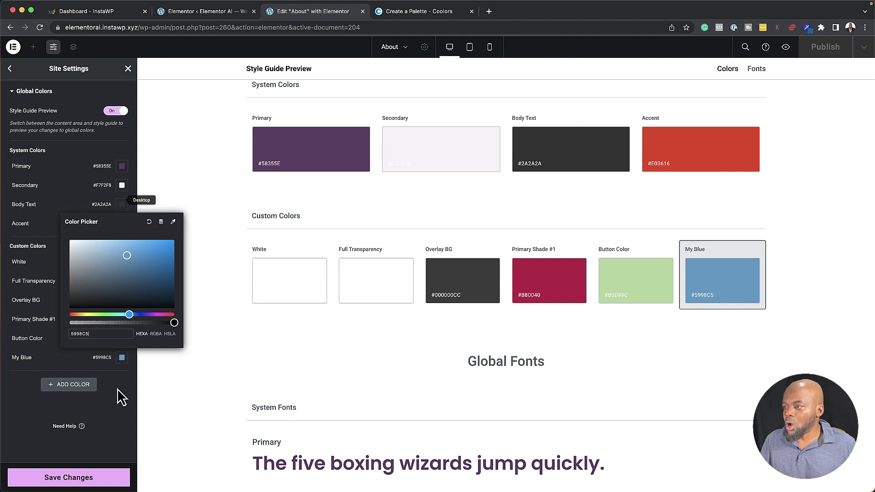
click(126, 423)
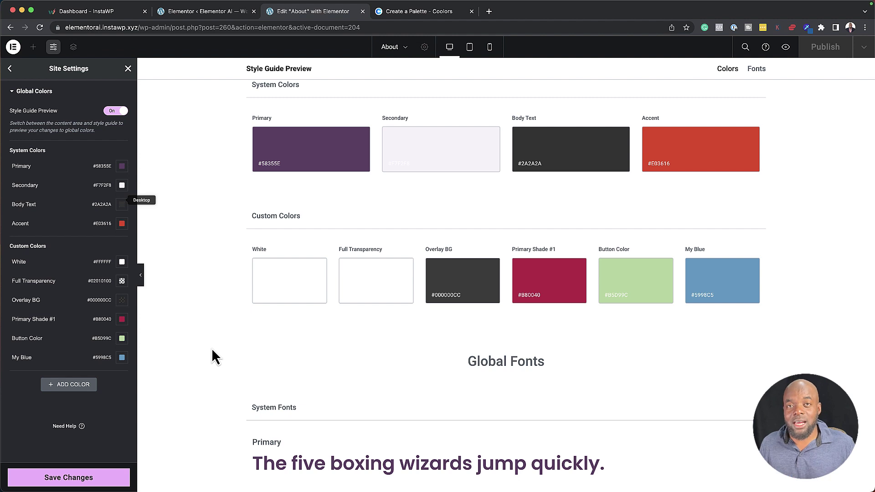
Turn off the Style Guide Preview, leave Site Settings, and save the global color changes.
click(112, 112)
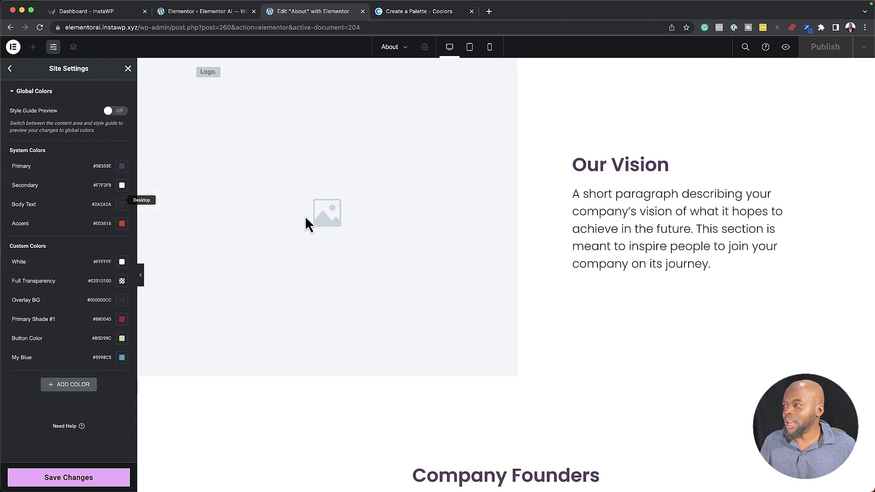
scroll(457, 245, up, 10)
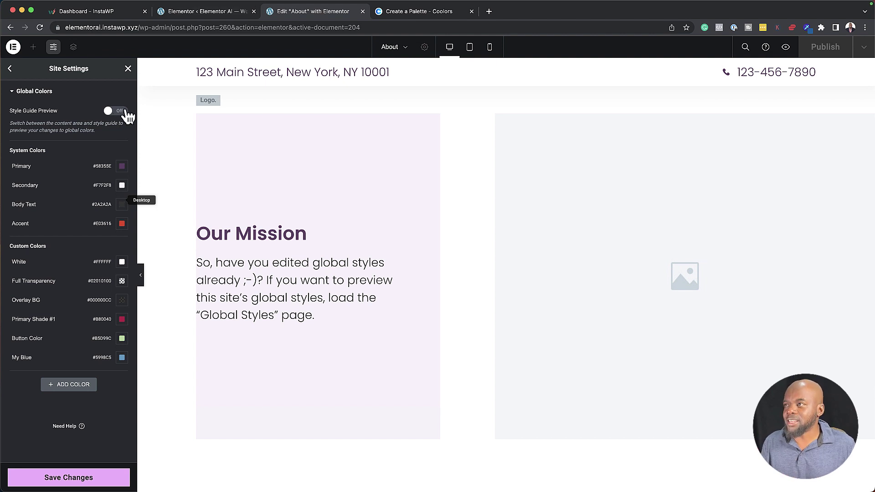
click(11, 69)
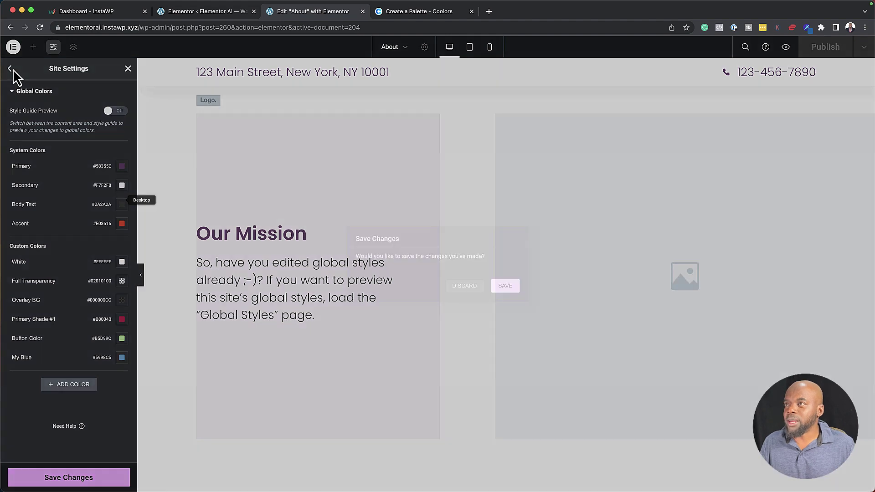
click(506, 287)
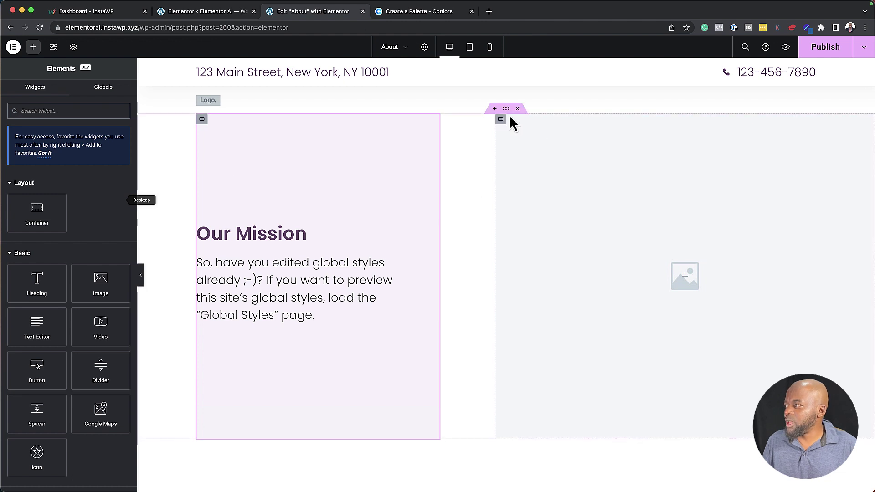
Add a new container left of Our Mission with a default Heading widget inside it.
drag(40, 208, 235, 146)
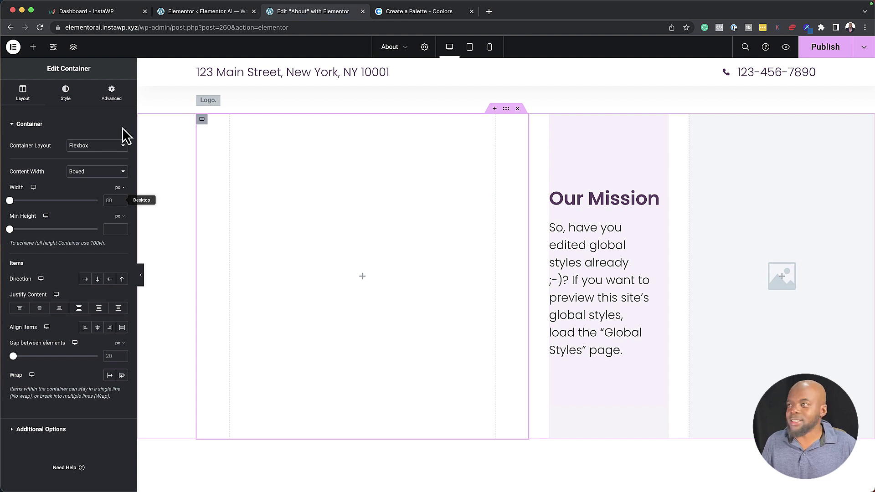
click(33, 48)
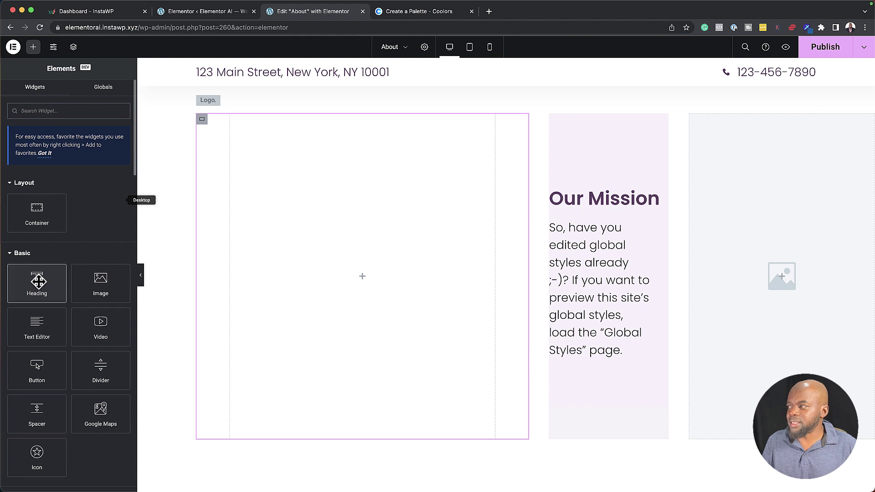
drag(37, 282, 373, 280)
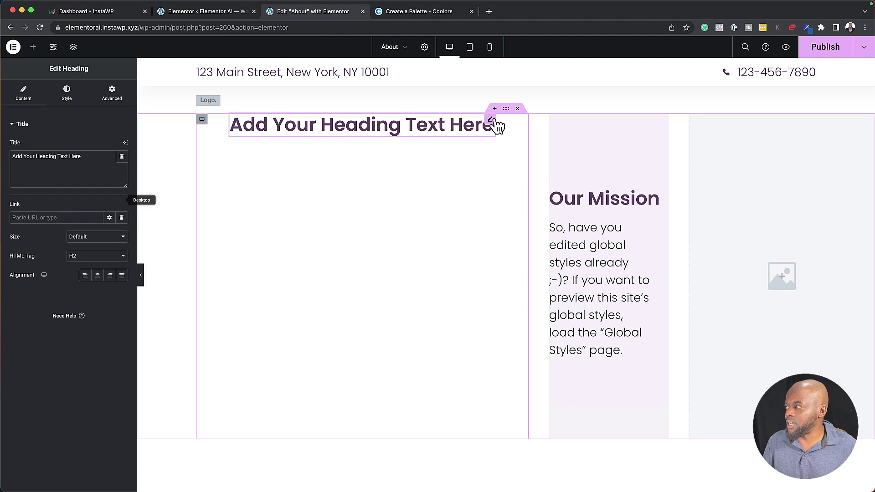
Browse the heading's Text Color global colors to confirm My Blue is listed.
click(73, 99)
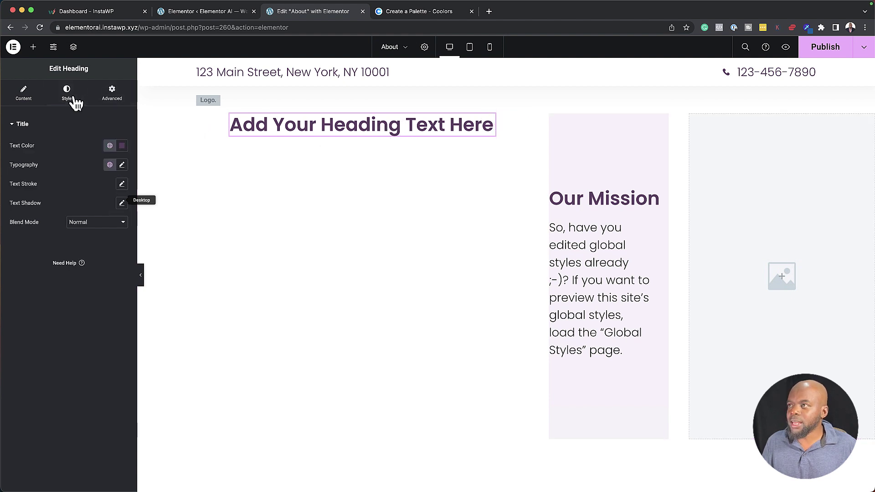
click(110, 146)
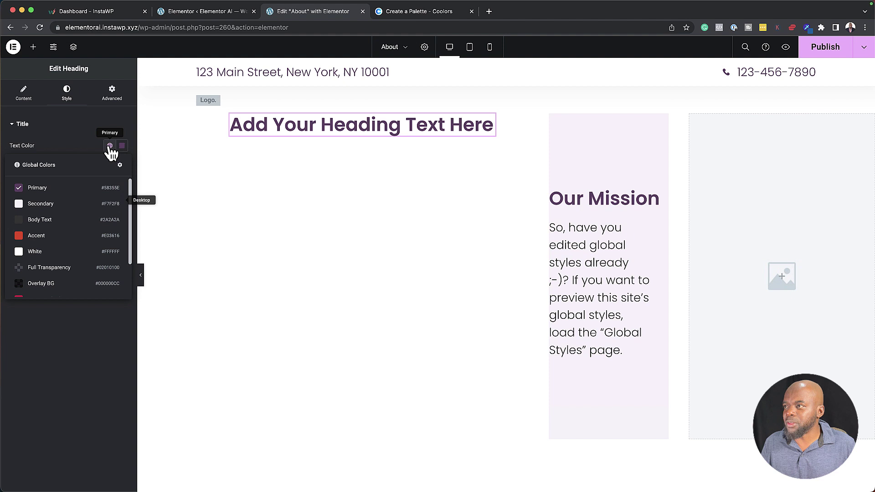
scroll(59, 206, down, 2)
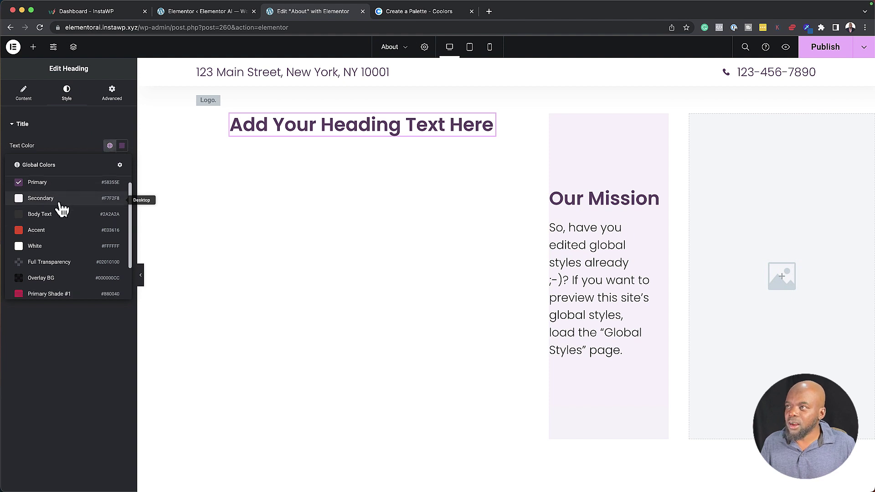
scroll(62, 210, up, 2)
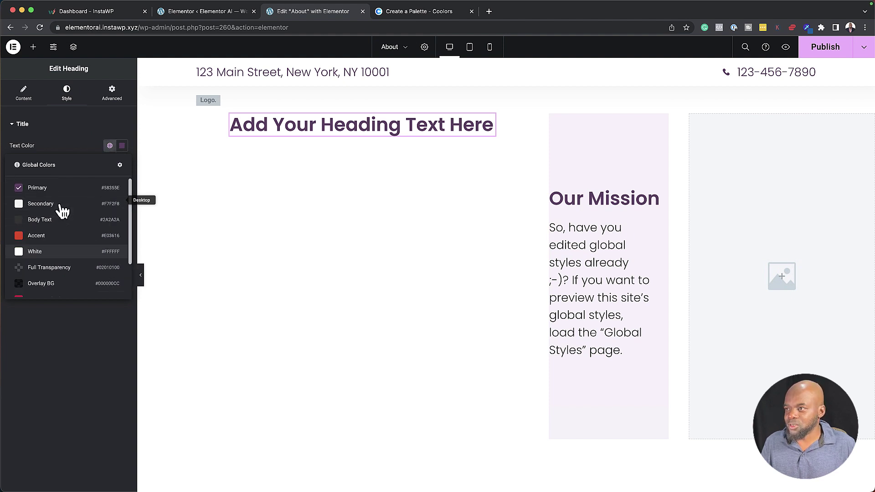
scroll(78, 287, down, 2)
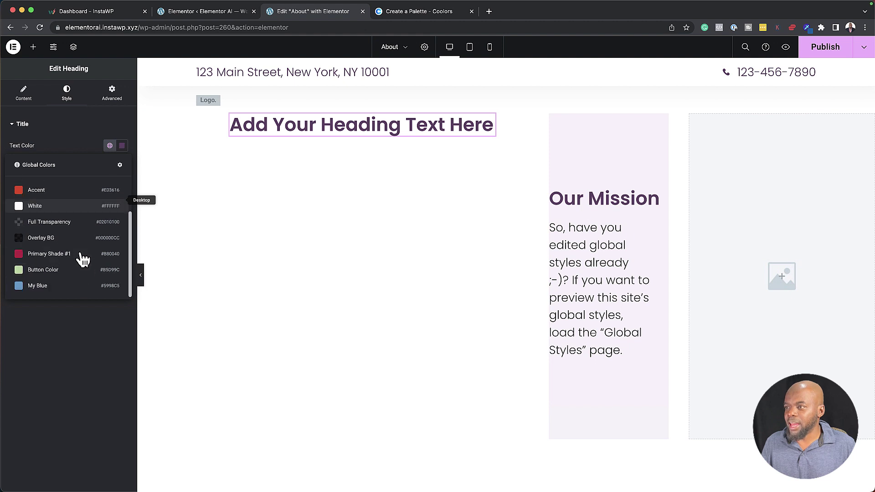
click(98, 363)
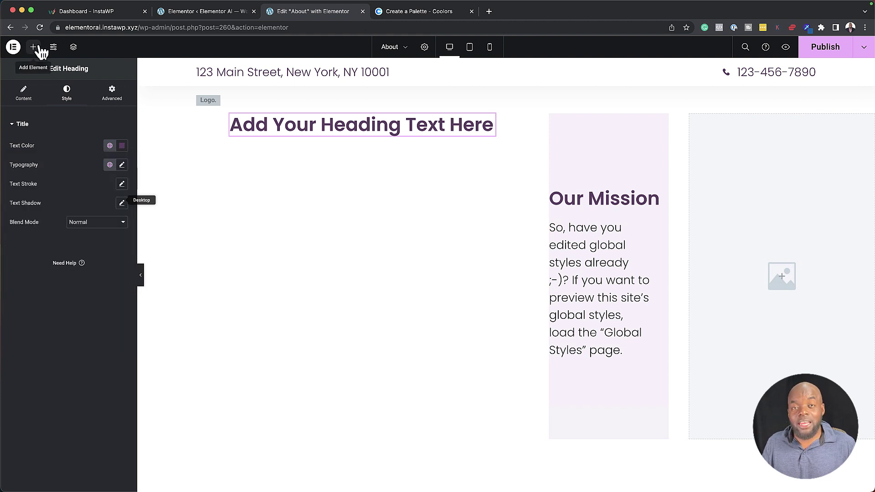
Reopen Site Settings > Global Colors and switch the Style Guide Preview on.
click(54, 49)
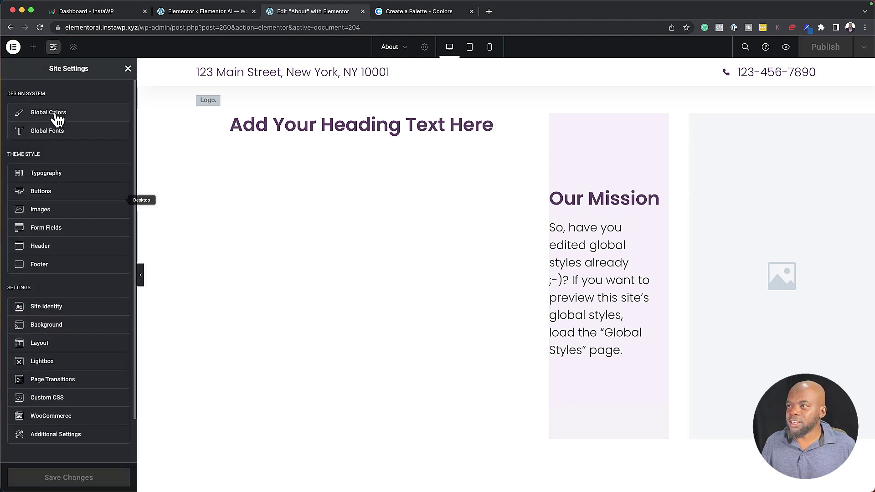
click(54, 114)
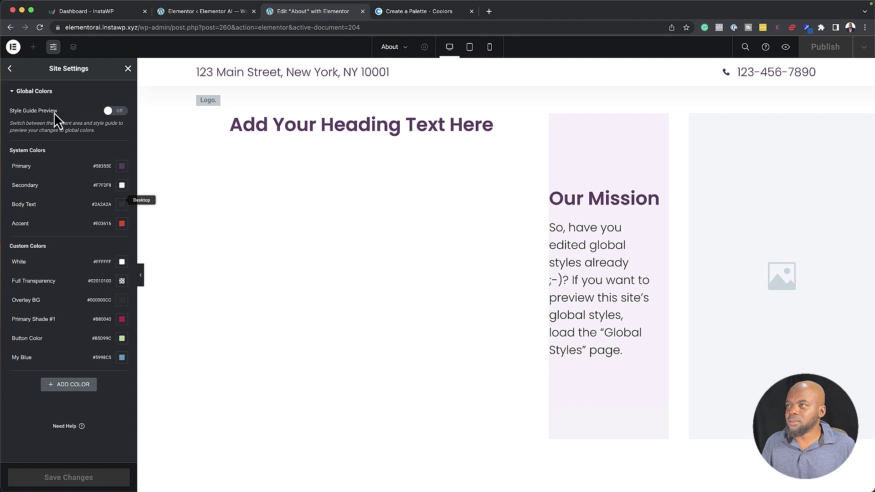
click(121, 112)
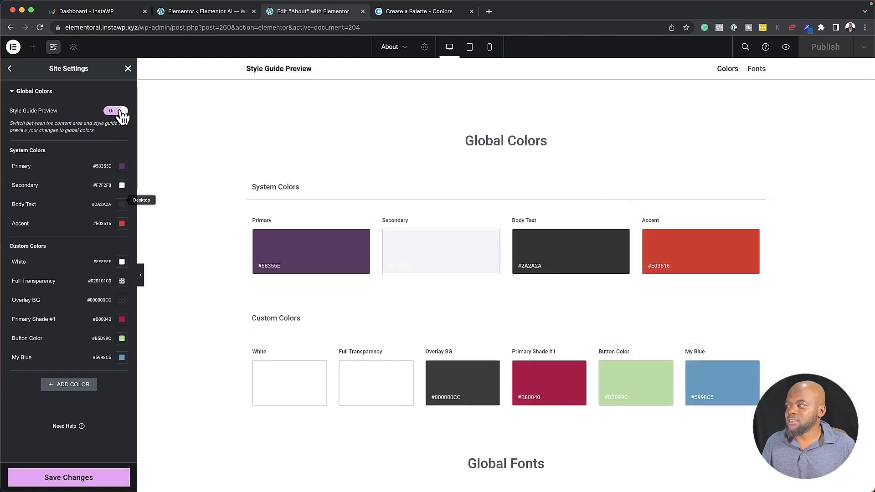